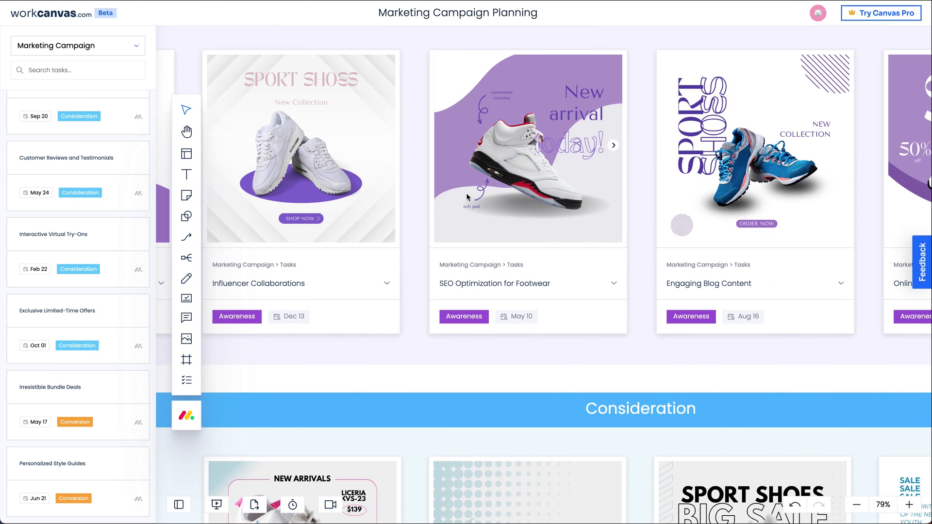
Expand the SEO Optimization card to view its next image, and move the GitHub integration bug fix sticky into In progress
click(614, 284)
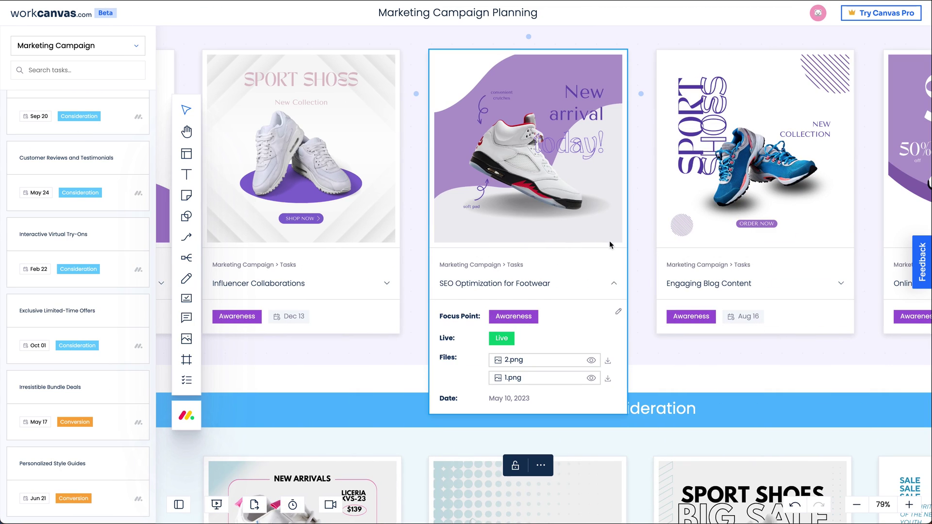
click(613, 146)
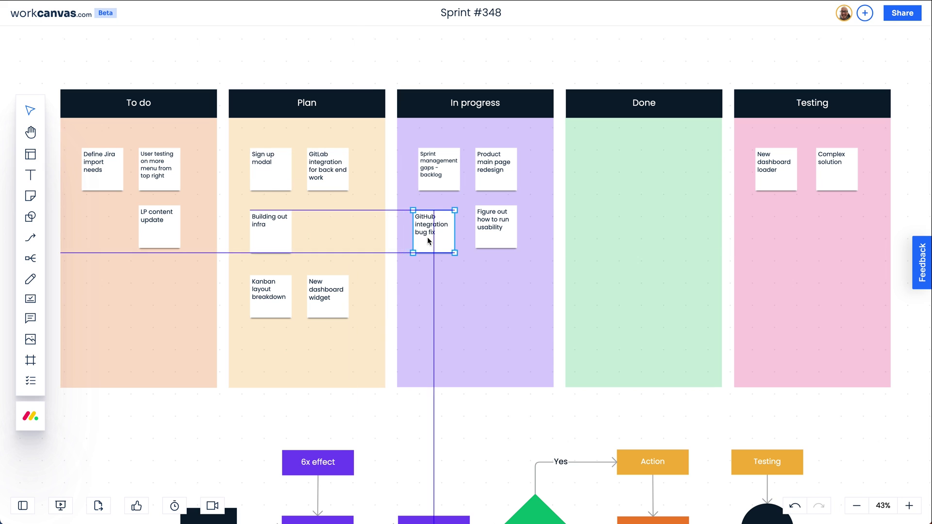
drag(427, 241, 433, 235)
click(30, 318)
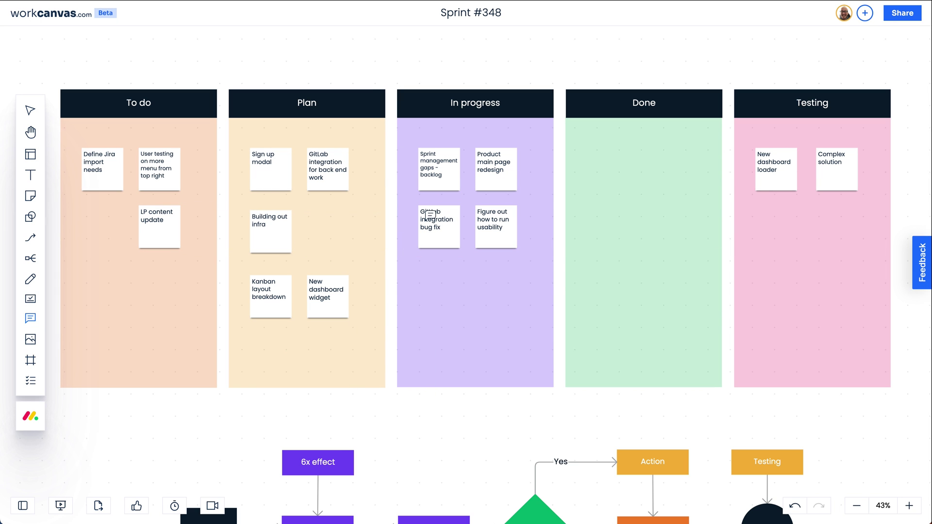
click(439, 233)
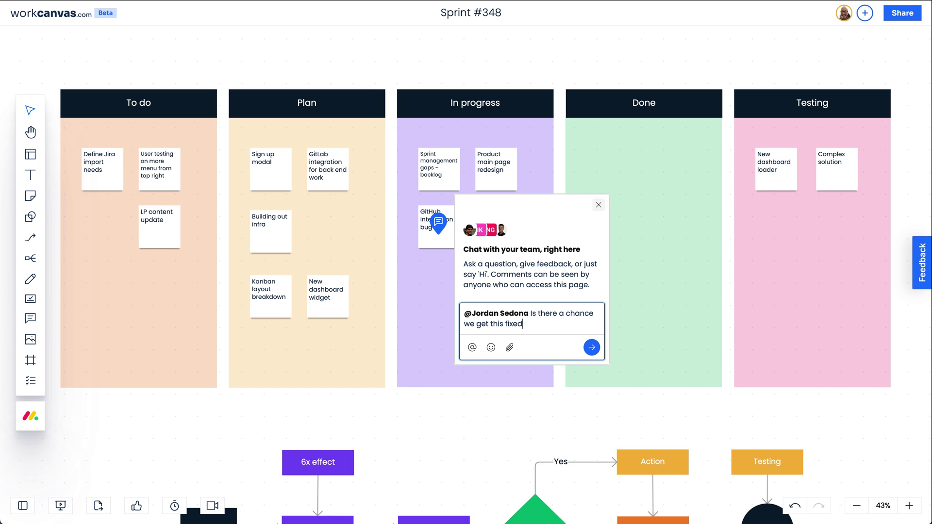
text( launch?)
key(Return)
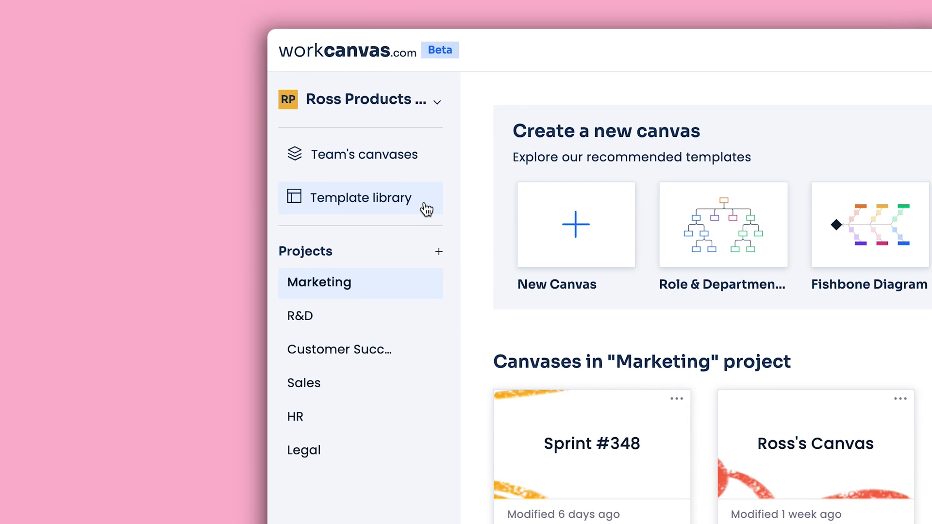
Browse the template library categories, then preview the Timeline template under Project Management
click(73, 98)
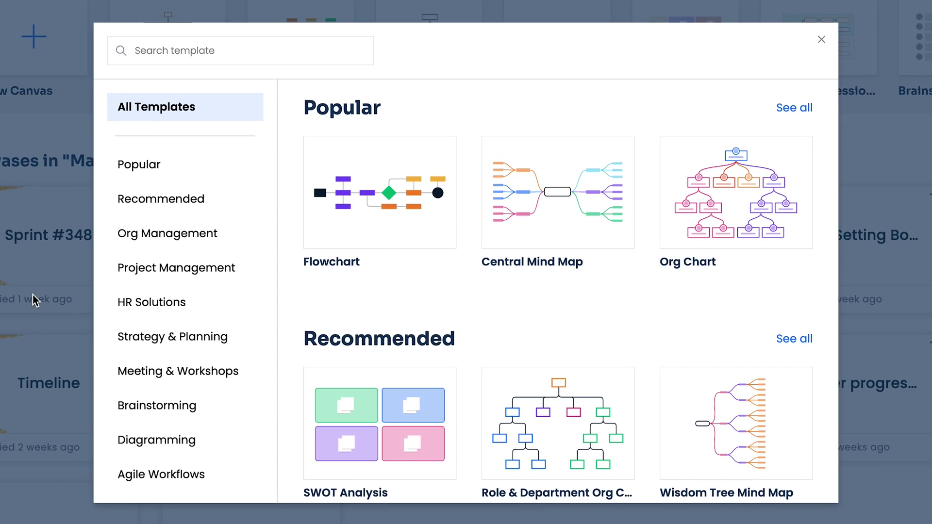
click(230, 328)
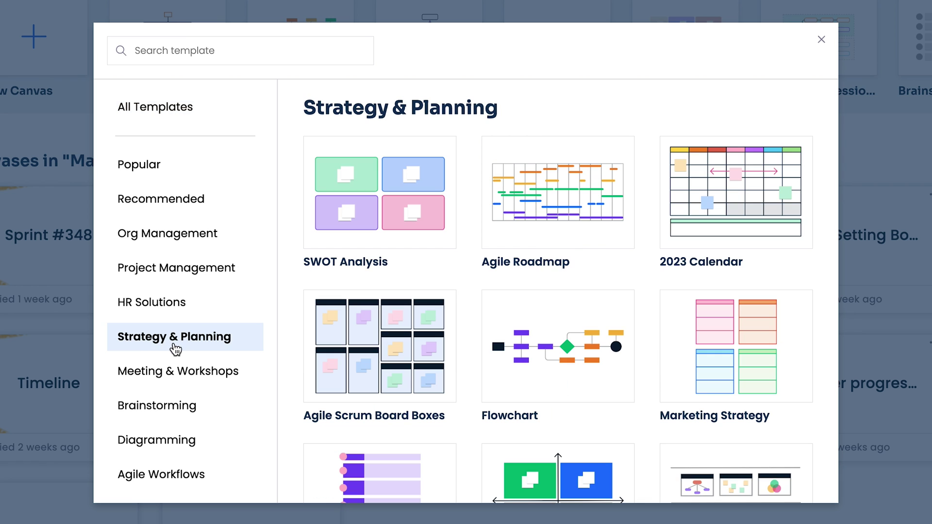
click(198, 310)
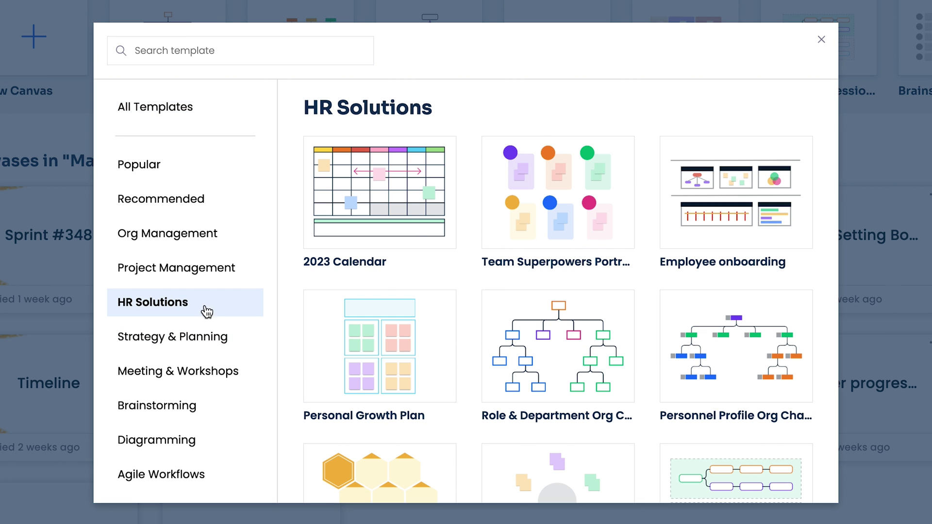
click(248, 376)
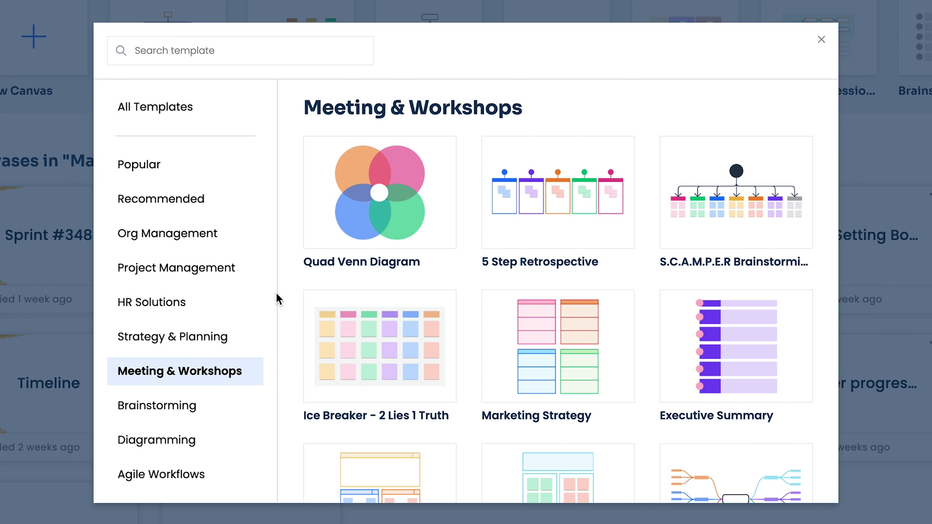
click(245, 275)
scroll(282, 287, down, 12)
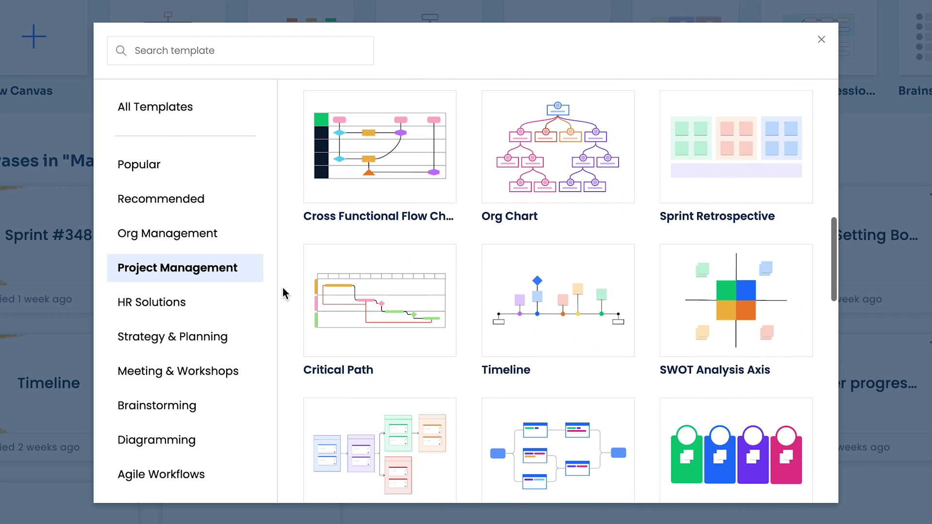
click(543, 311)
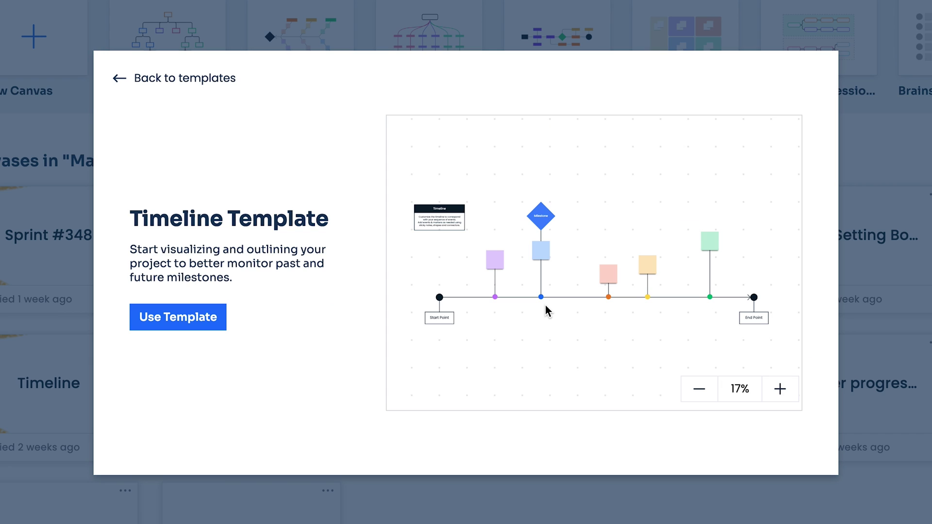
Create a Timeline canvas and draw a large diamond labelled 'Second Milestone' with text size 25
click(209, 334)
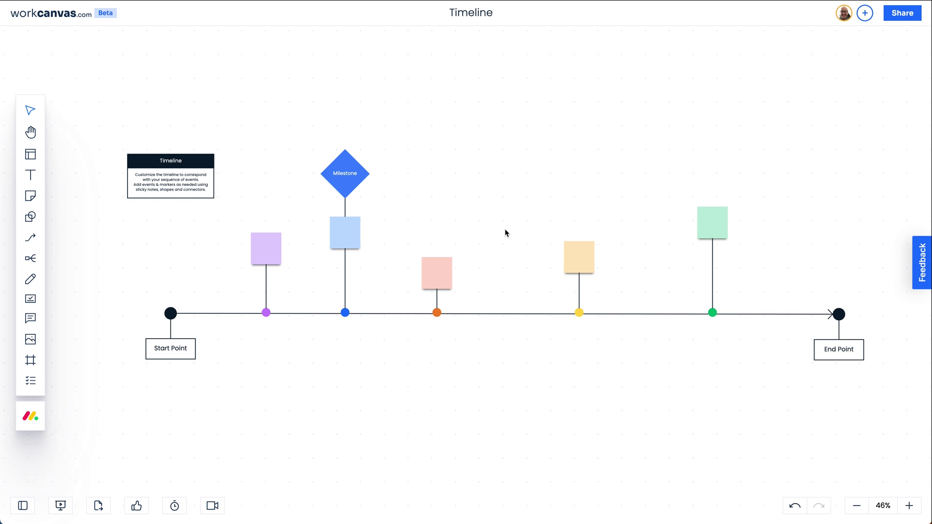
scroll(505, 233, up, 5)
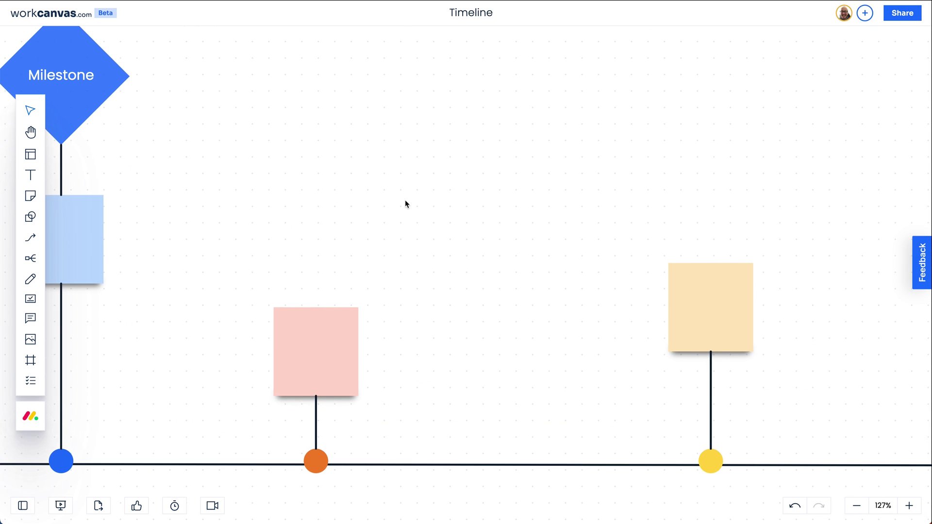
click(29, 218)
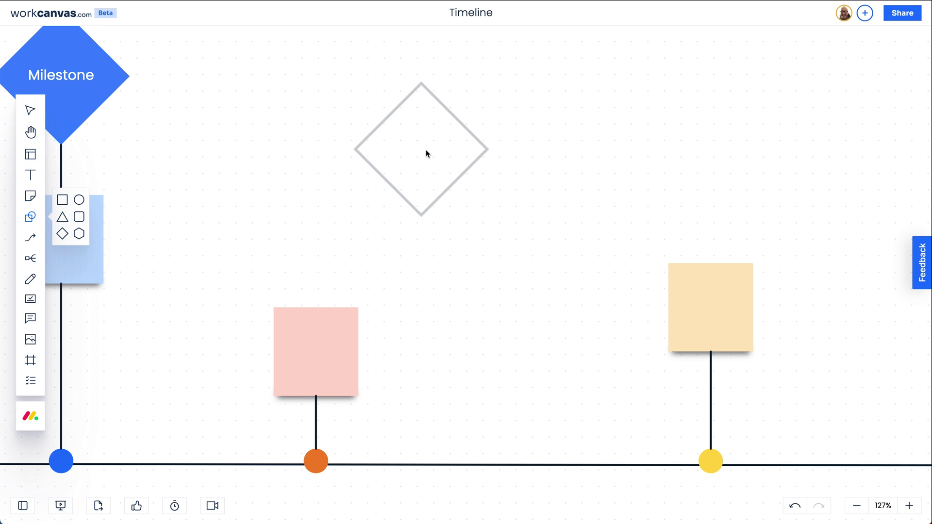
click(427, 151)
drag(495, 222, 628, 307)
double_click(495, 196)
text(Second Milestone)
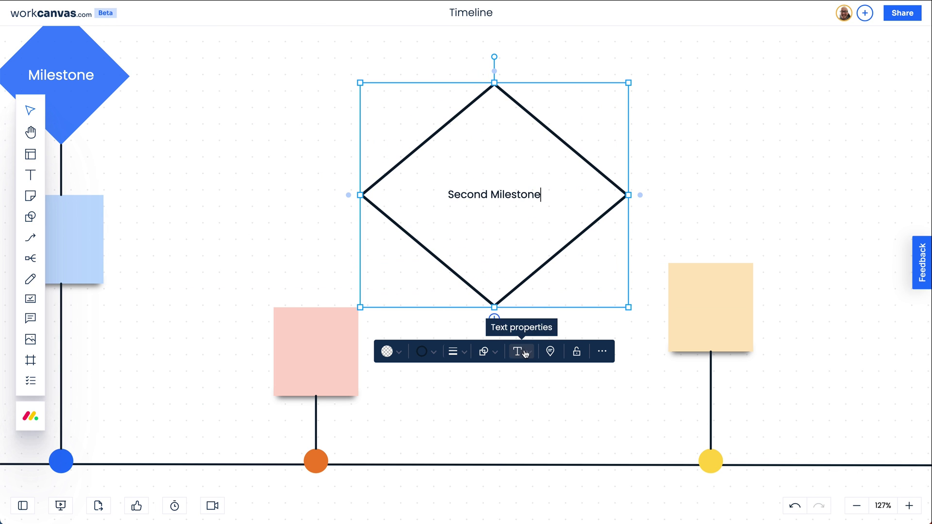
click(516, 351)
click(515, 319)
Put a small blue sticky note inside the diamond and group the two
click(30, 195)
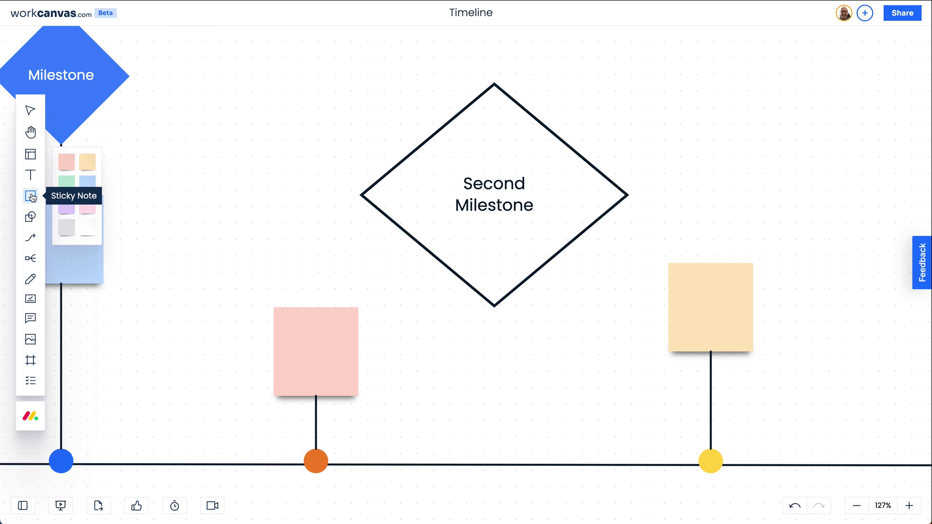
click(482, 258)
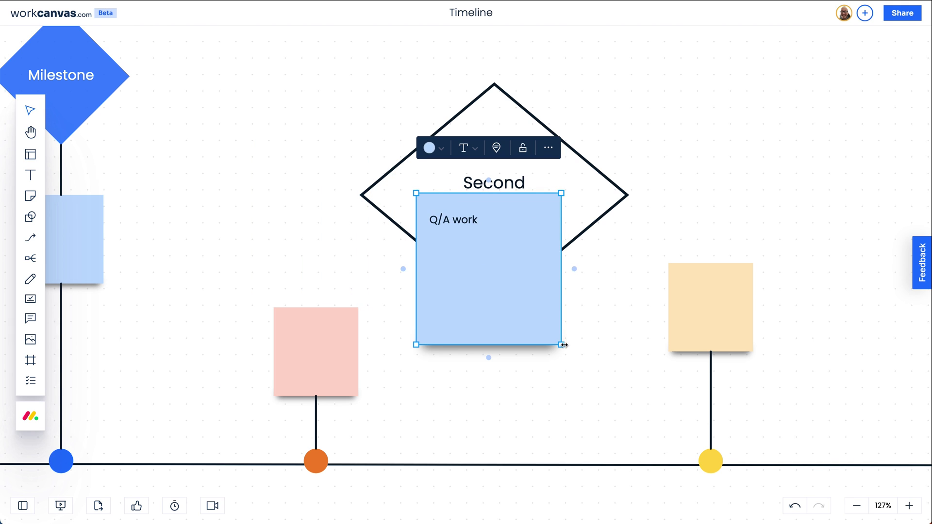
drag(563, 344, 505, 269)
click(532, 303)
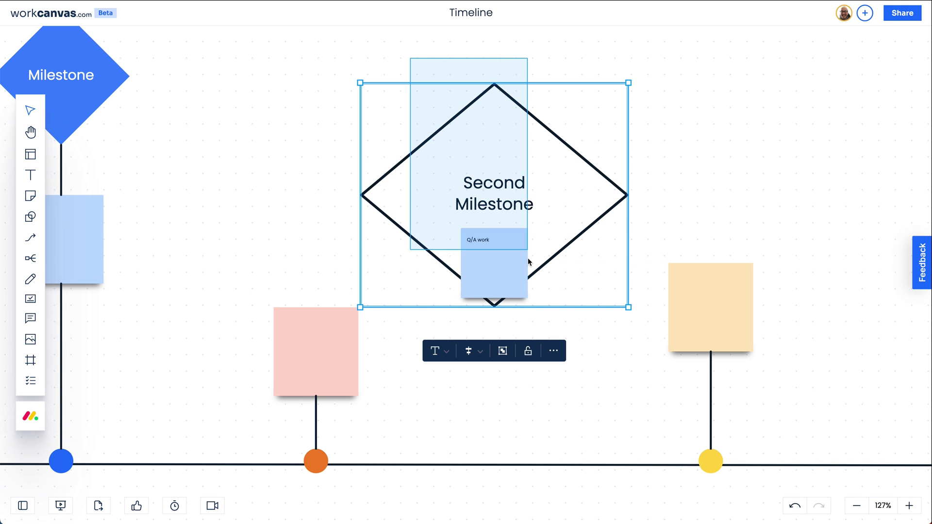
click(504, 353)
Connect the Q/A work note to the yellow sticky with an arrow
click(494, 292)
drag(494, 309, 664, 323)
click(494, 272)
scroll(481, 267, down, 3)
scroll(485, 208, up, 2)
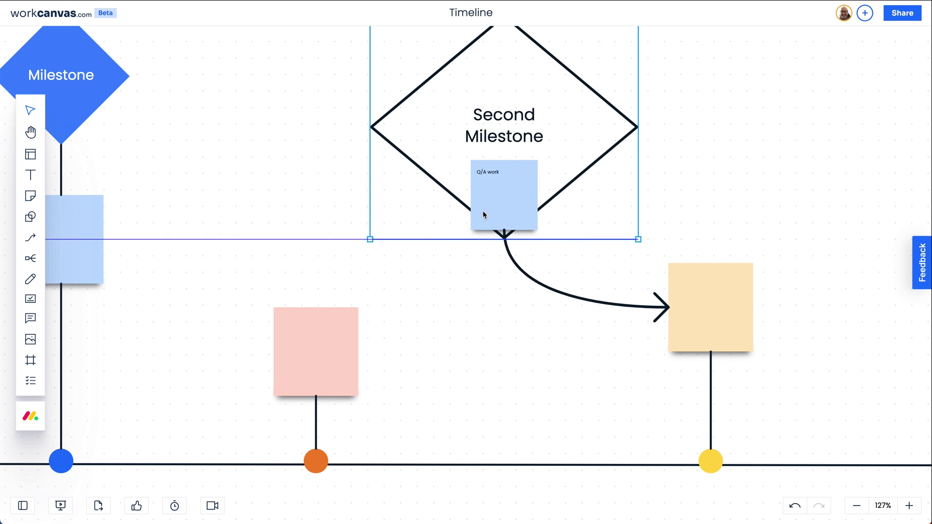
scroll(483, 322, down, 3)
click(504, 358)
scroll(504, 359, down, 4)
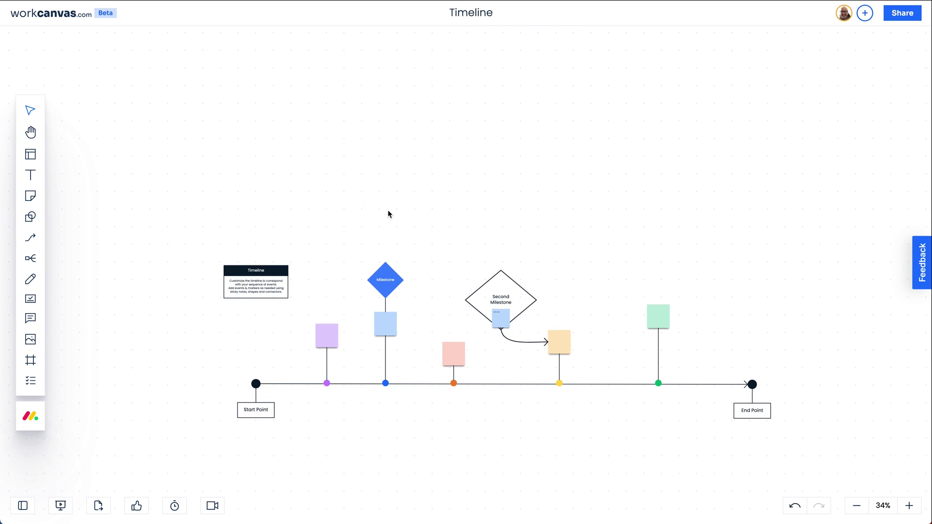
Insert the Flowchart template above the timeline
click(31, 155)
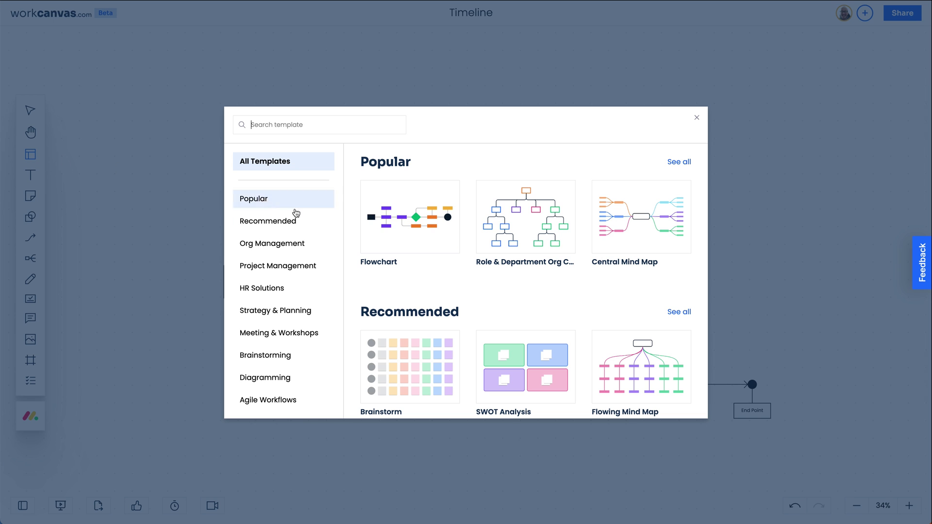
click(401, 207)
click(399, 152)
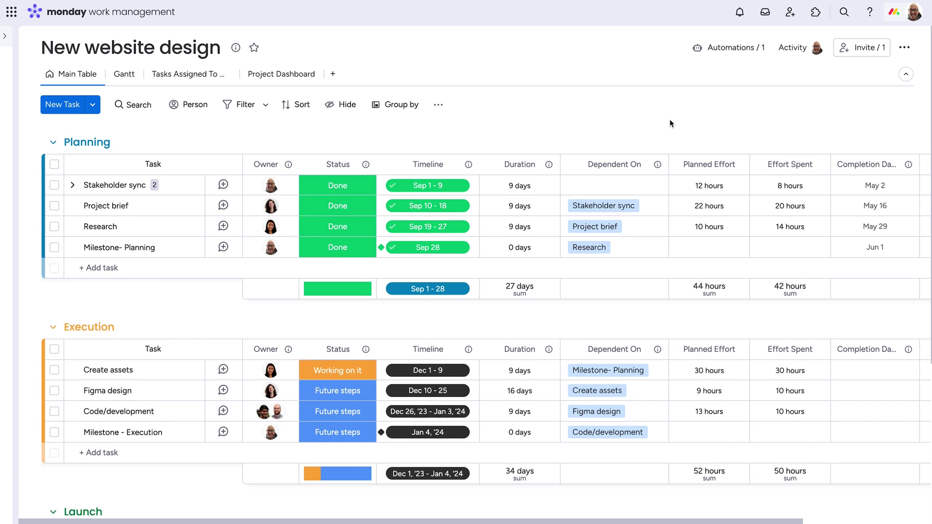
scroll(670, 124, down, 5)
scroll(669, 119, up, 5)
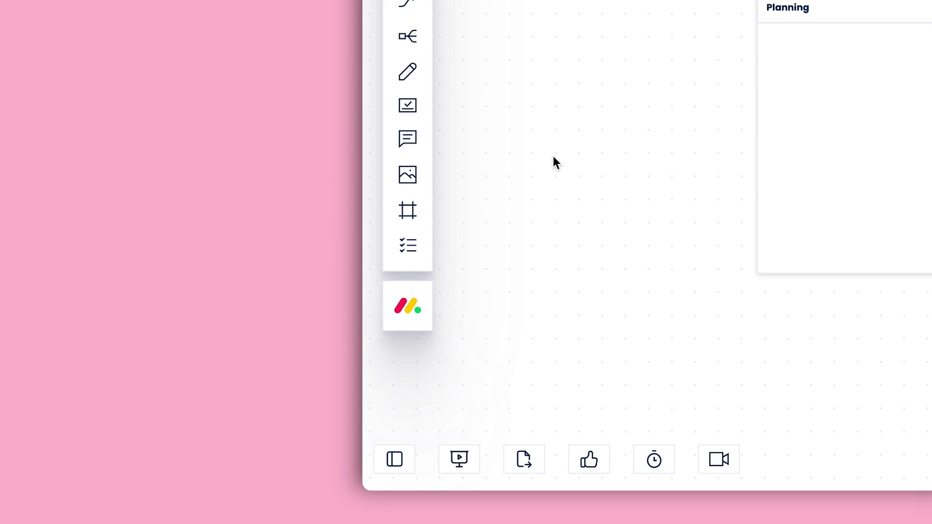
Import the Stakeholder sync and Project brief tasks from the New website design board into Planning
click(426, 316)
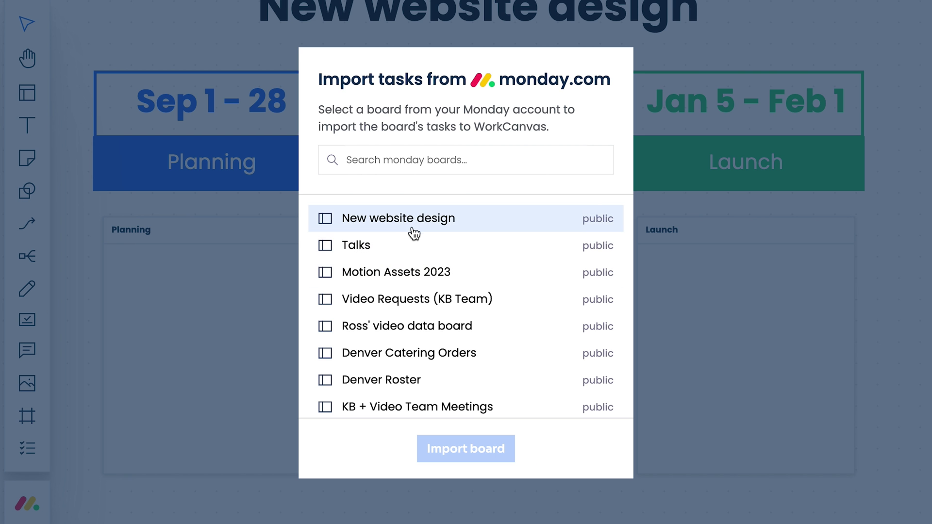
click(412, 229)
click(439, 452)
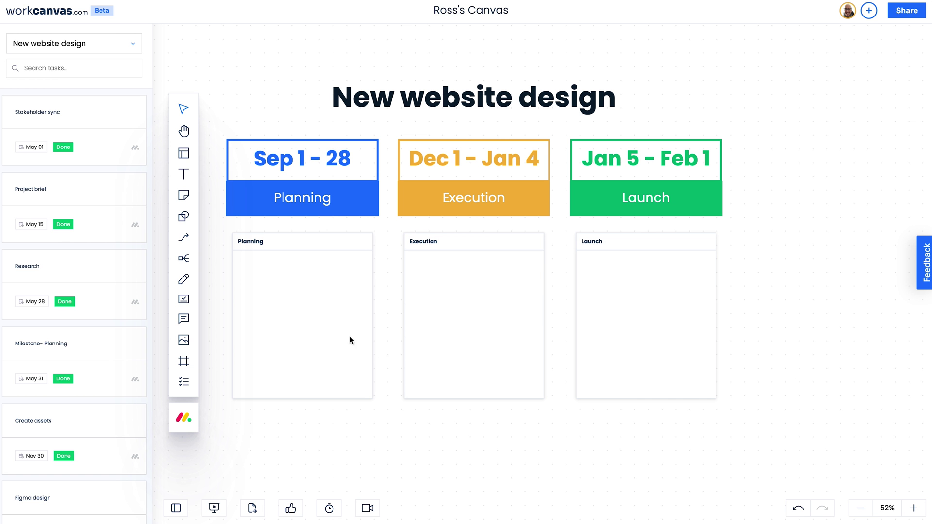
click(100, 136)
click(120, 197)
click(73, 507)
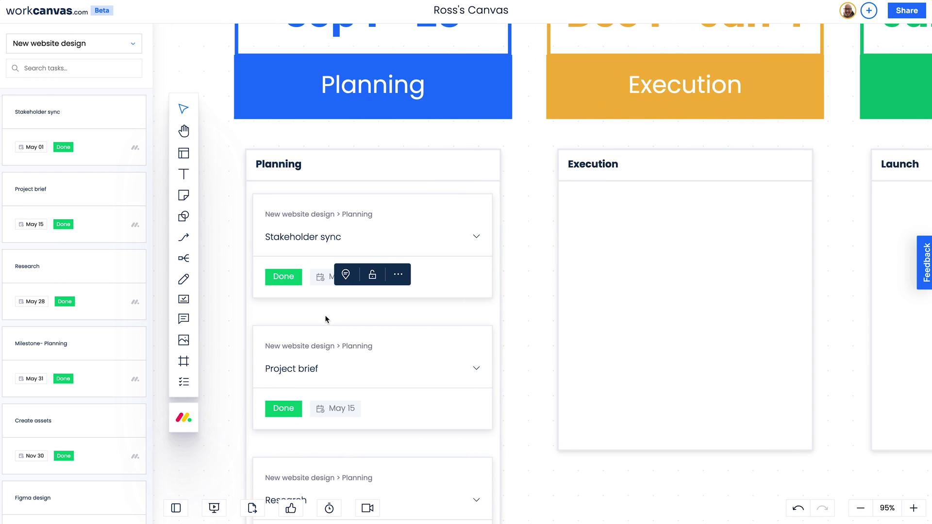
Show Effort Spent on the Stakeholder sync card and set its status to Working on it
click(476, 236)
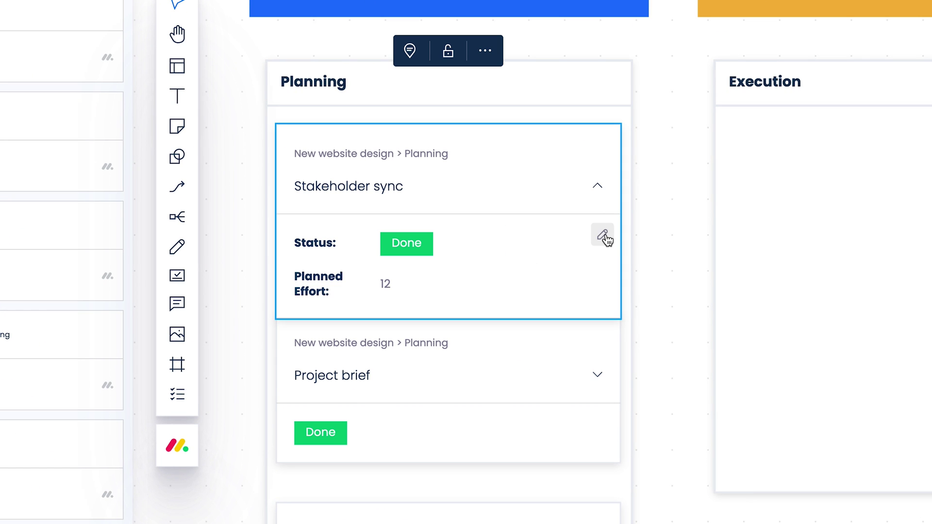
click(603, 236)
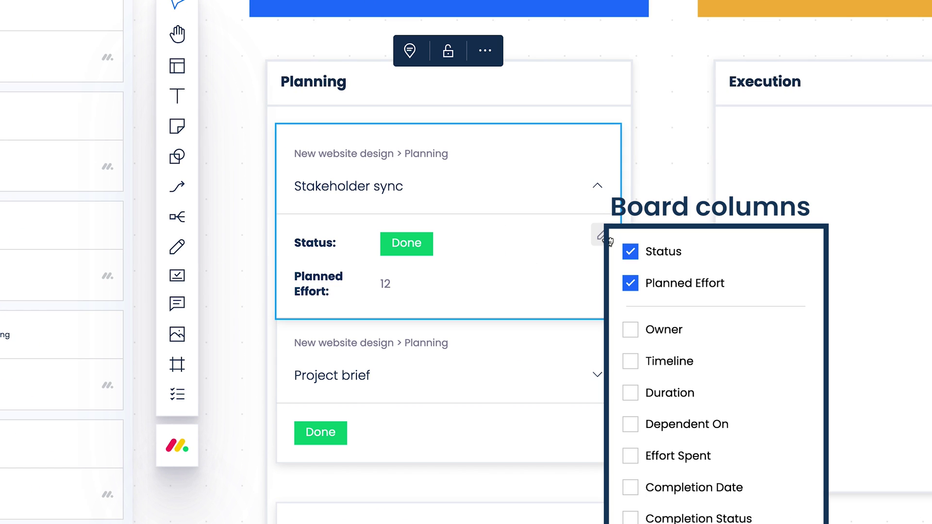
click(627, 457)
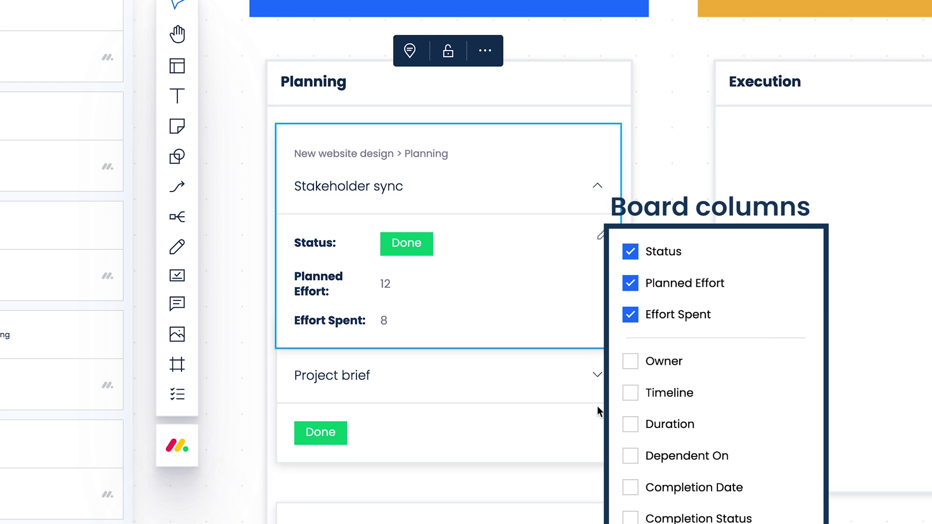
click(415, 251)
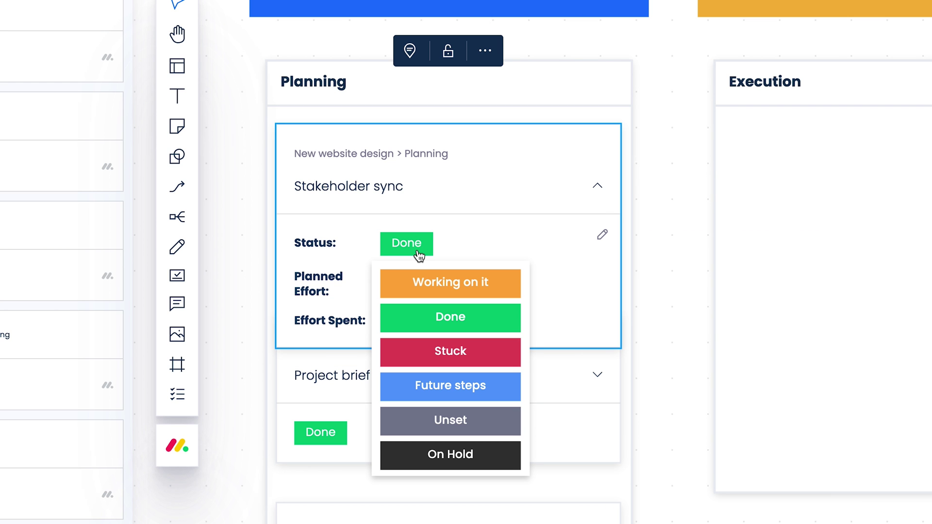
click(407, 290)
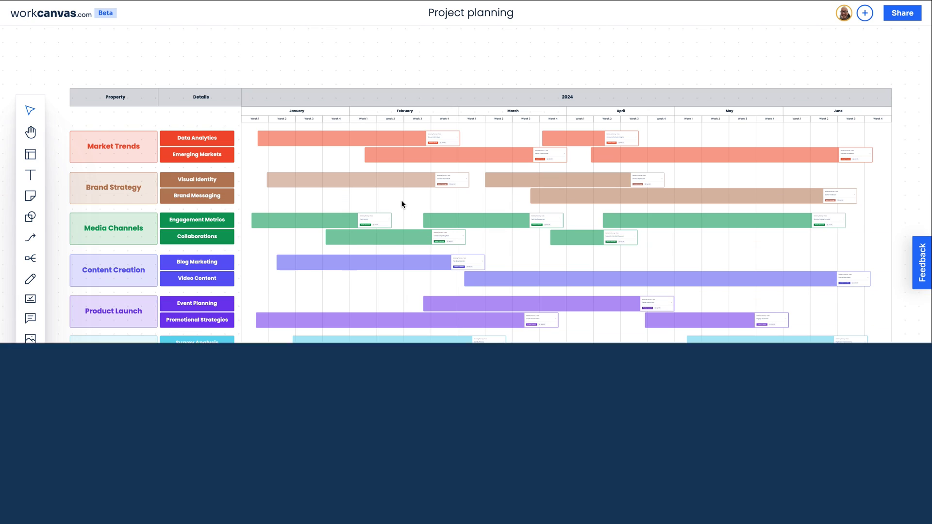
scroll(401, 177, up, 10)
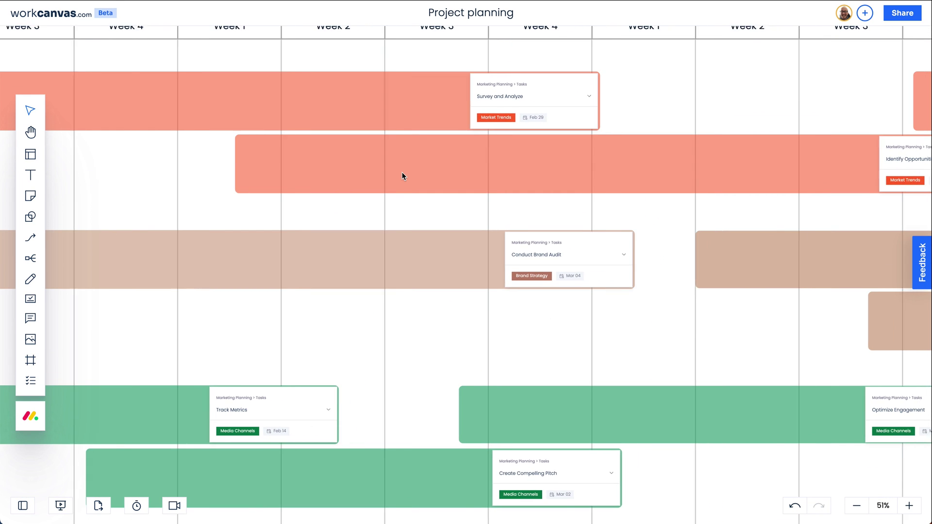
Change the Optimize Engagement task's date from Mar 29 to Mar 26, 2024
scroll(402, 177, right, 5)
scroll(401, 177, down, 5)
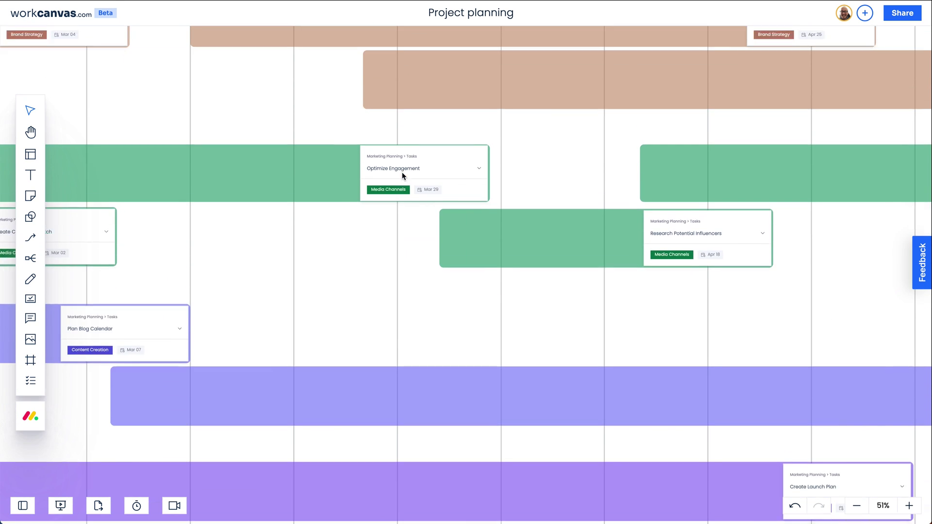
scroll(401, 176, up, 5)
click(595, 177)
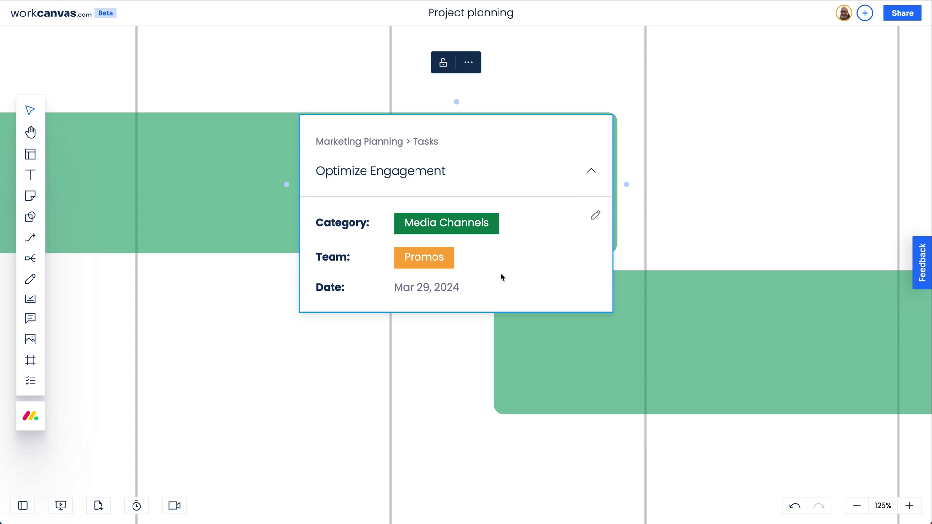
click(432, 289)
click(541, 323)
click(541, 323)
click(541, 324)
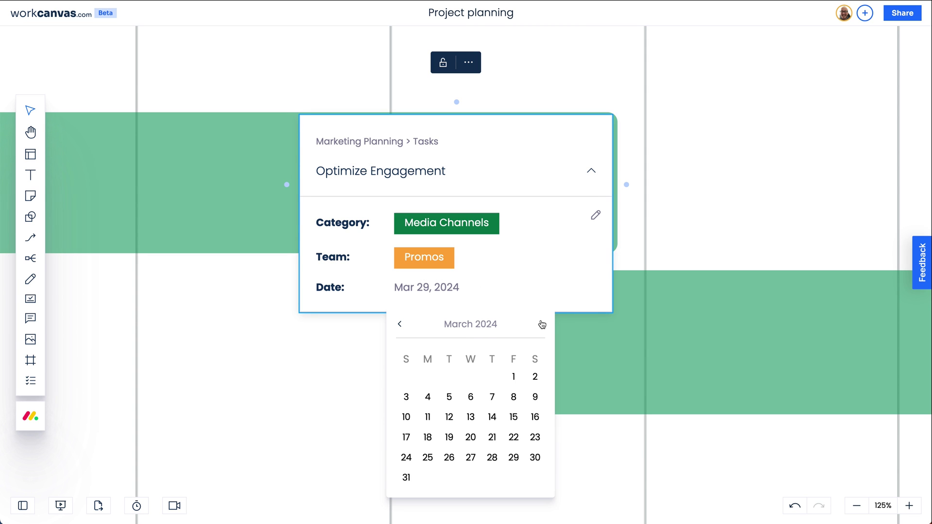
click(449, 458)
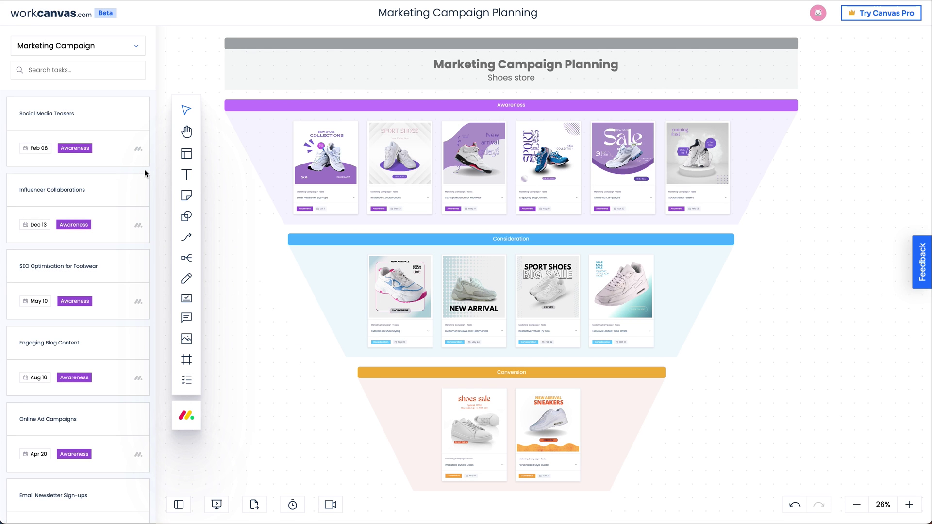
Expand the SEO Optimization for Footwear card and flip forward and back through its campaign images
scroll(144, 169, down, 10)
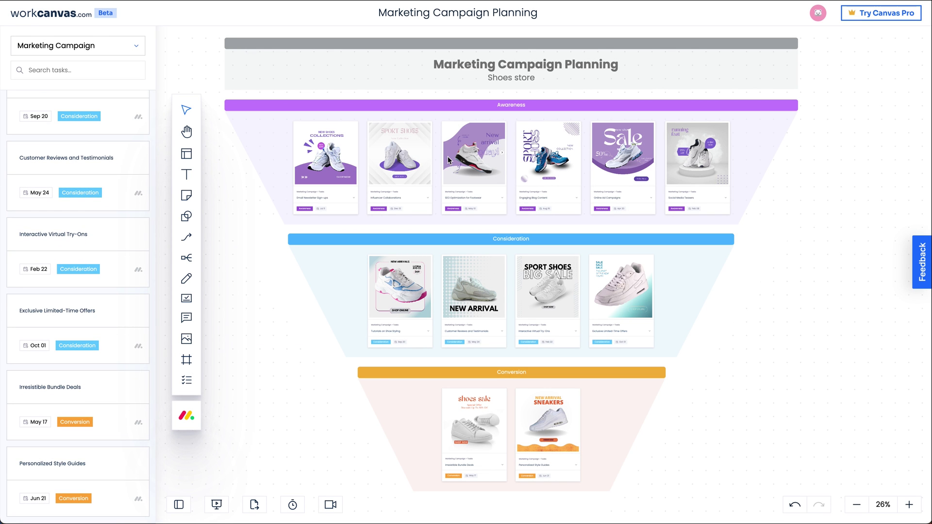
scroll(448, 156, up, 5)
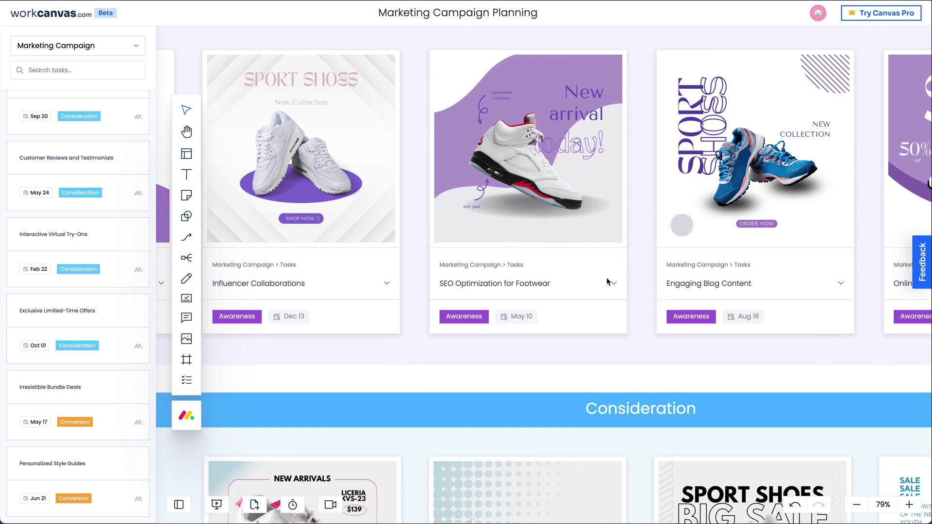
click(614, 284)
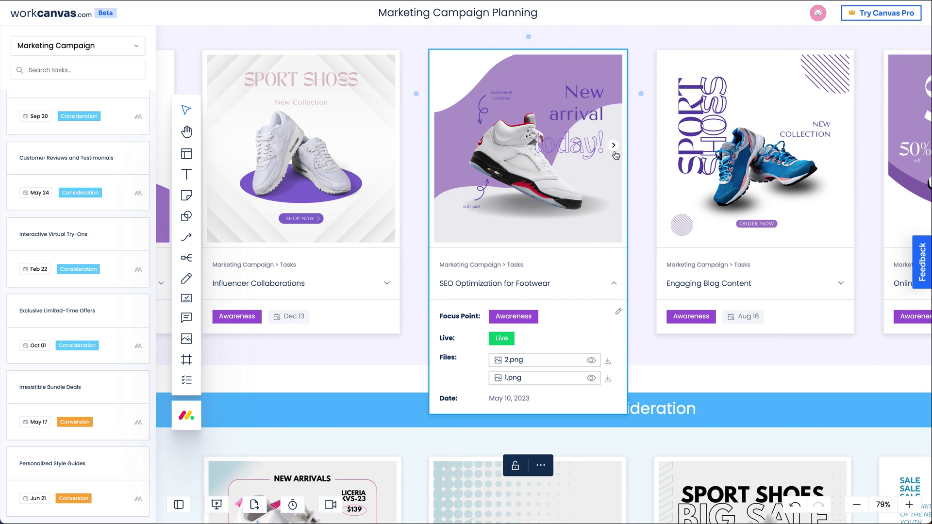
click(613, 146)
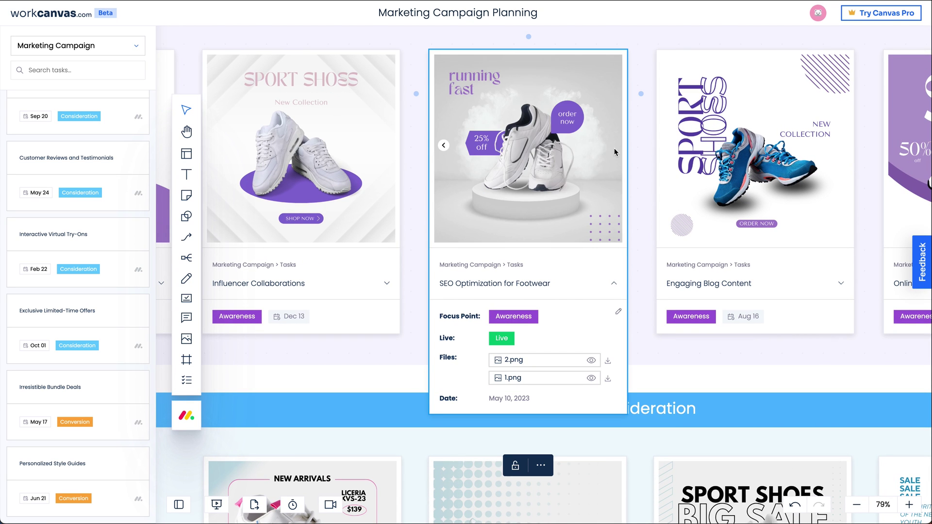
click(444, 146)
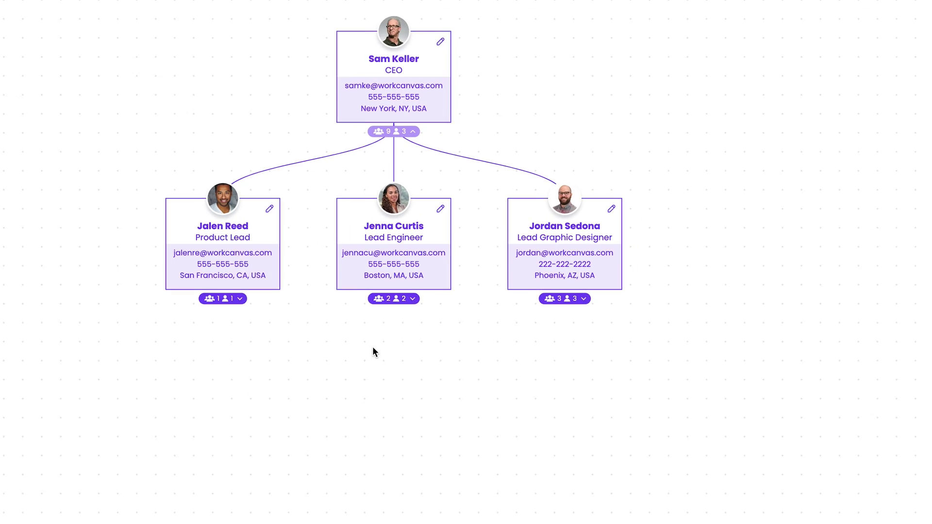
Expand the direct reports under the Lead Graphic Designer, Lead Engineer and Product Lead cards
click(591, 284)
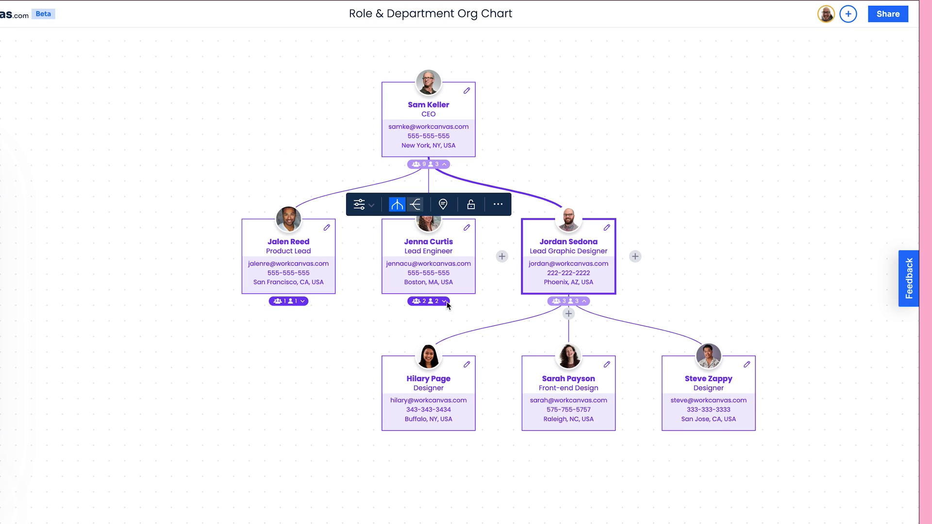
click(439, 302)
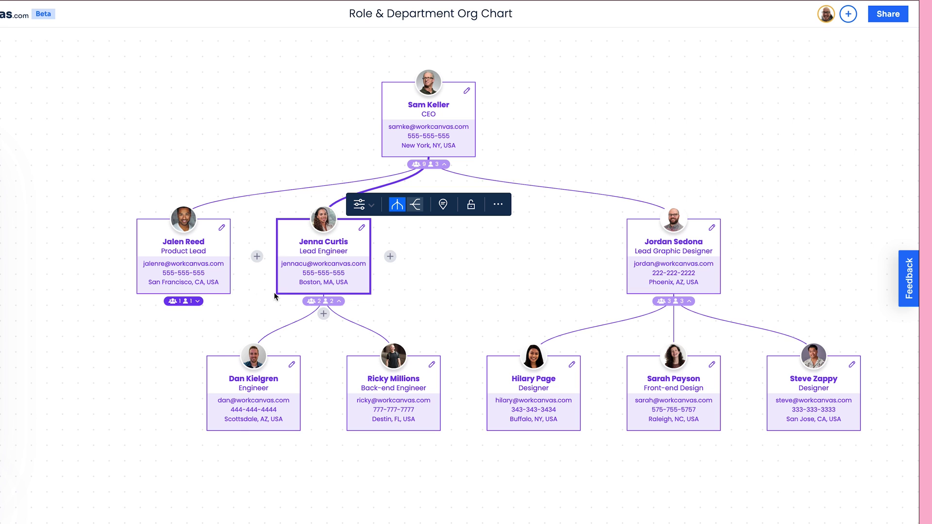
click(184, 301)
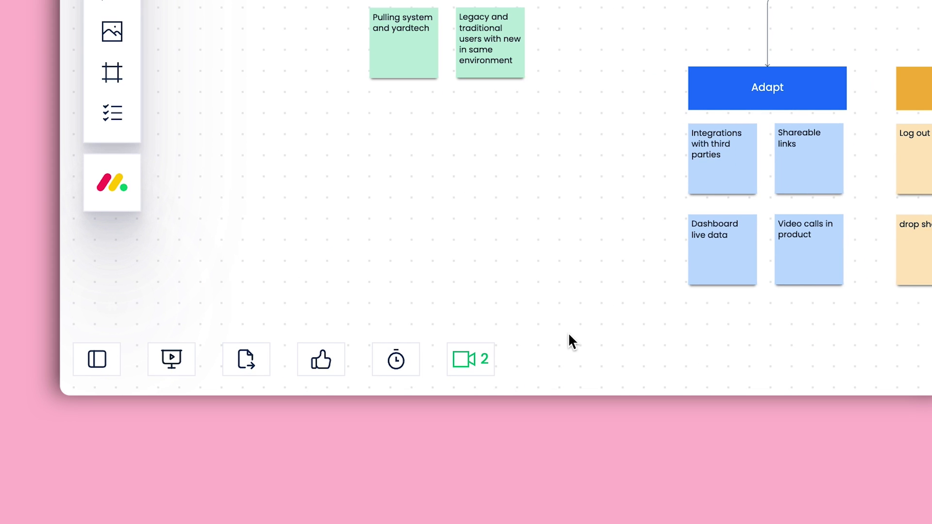
Start a video call, then comment 'How do you think we should approach this?' on Social videos, mentioning a teammate
click(472, 359)
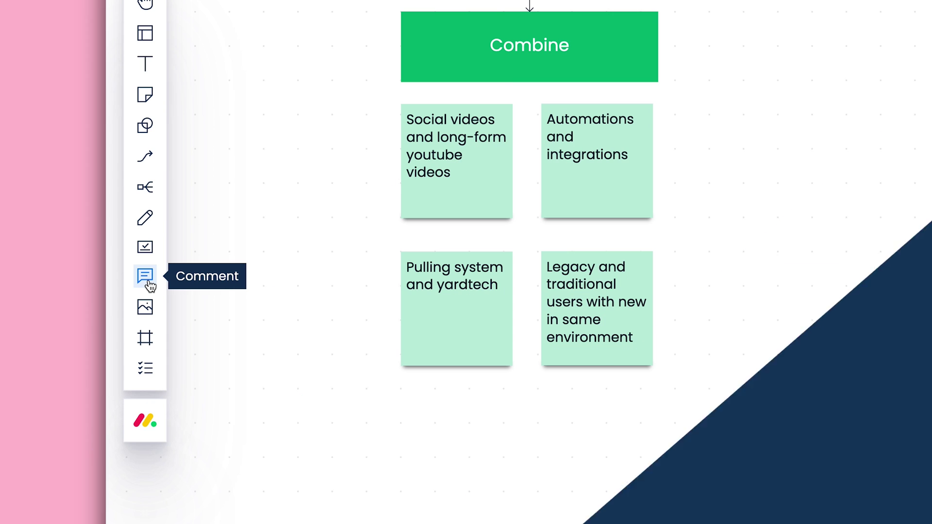
click(150, 286)
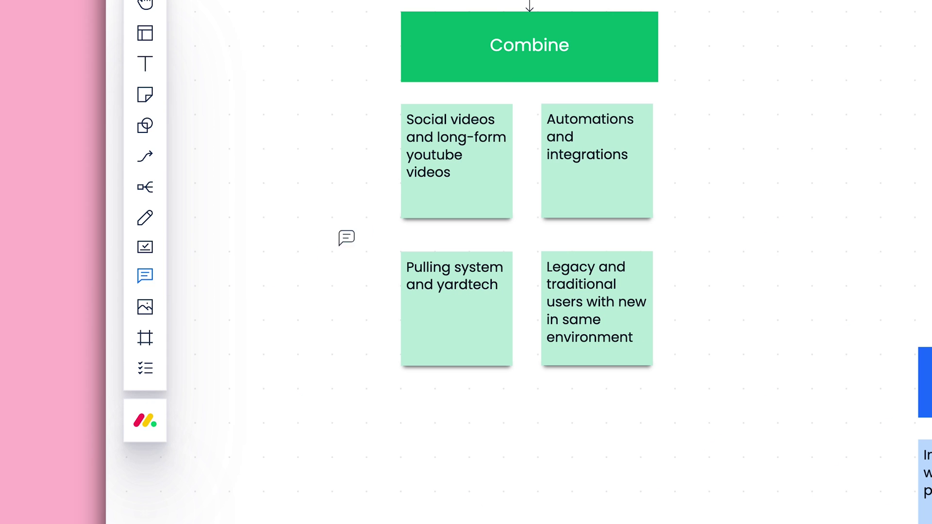
click(408, 205)
text(@sa)
key(Return)
text(Ho)
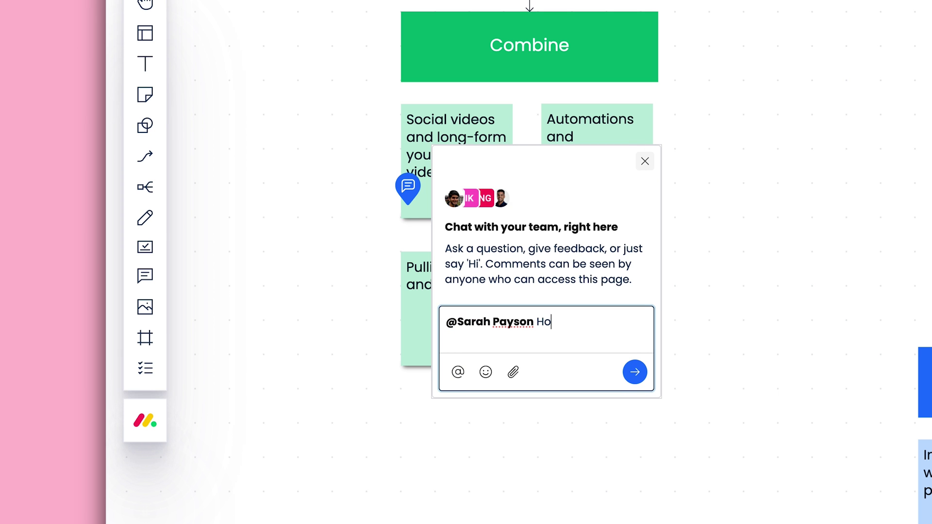
text(w do you think we should approach this?)
key(Return)
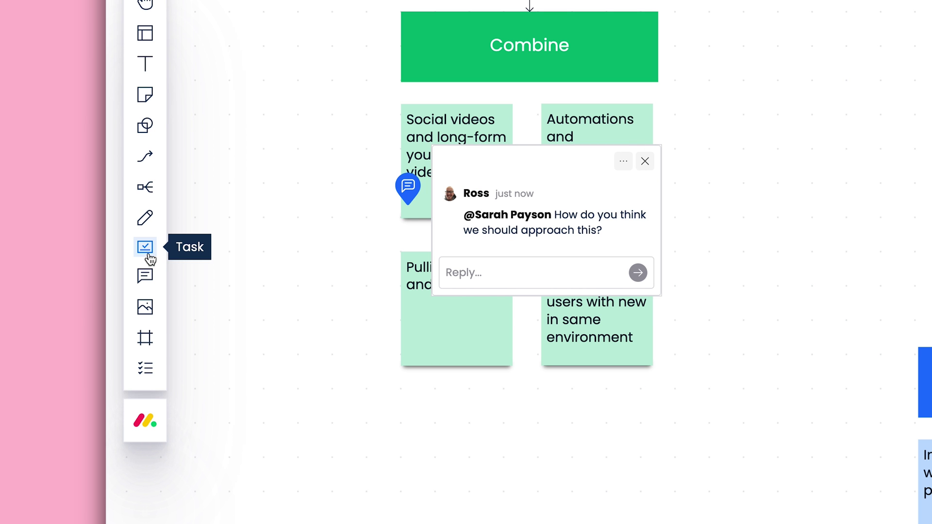
Place a Coordinate yardtech integration task beside the yardtech note and set a 25-minute timer
click(147, 248)
click(357, 301)
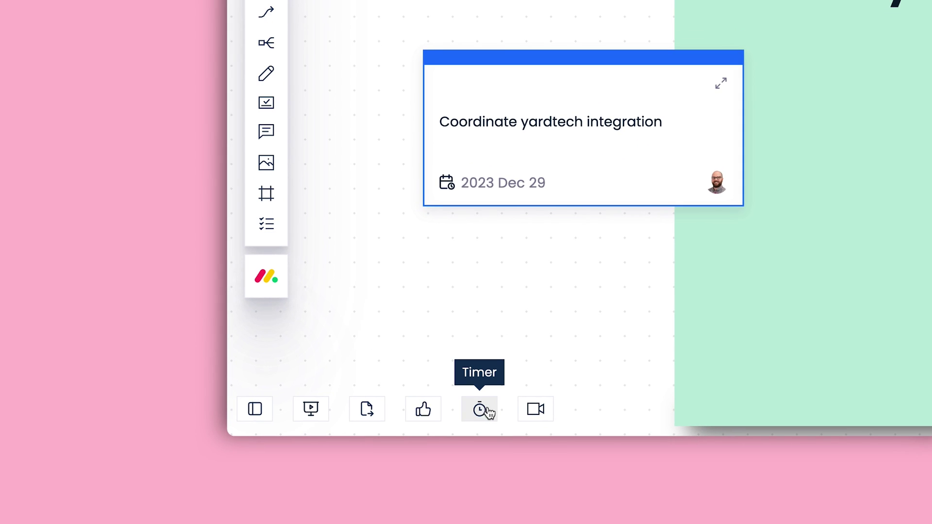
click(480, 410)
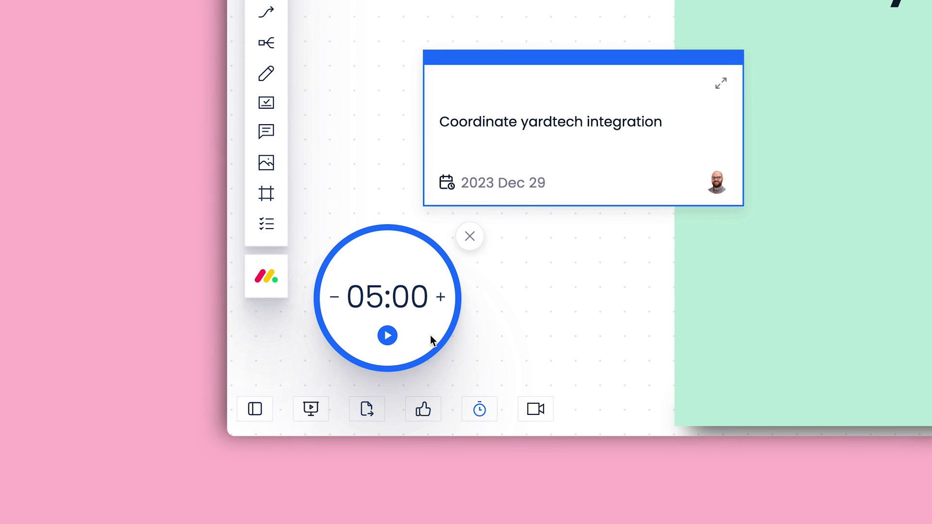
double_click(379, 301)
text(25)
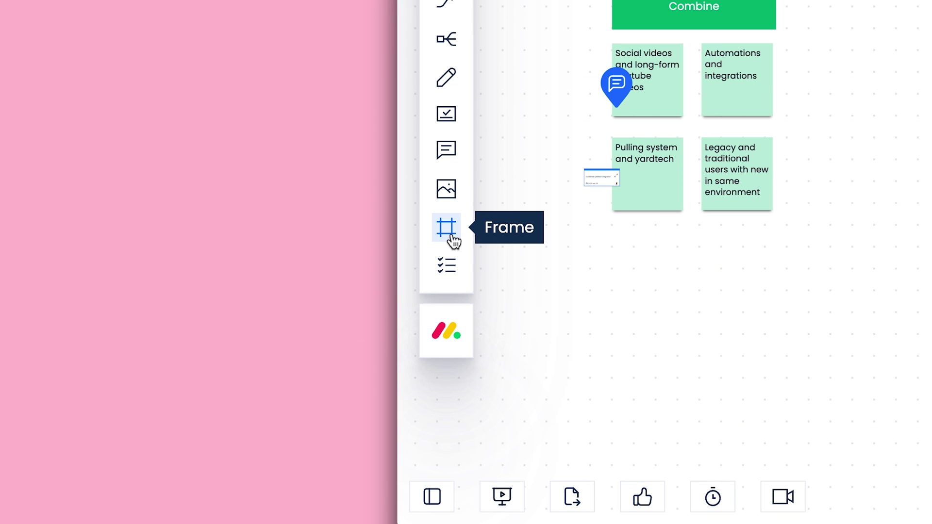
Frame the Substitute and Adapt note groups and present them as slides
click(452, 237)
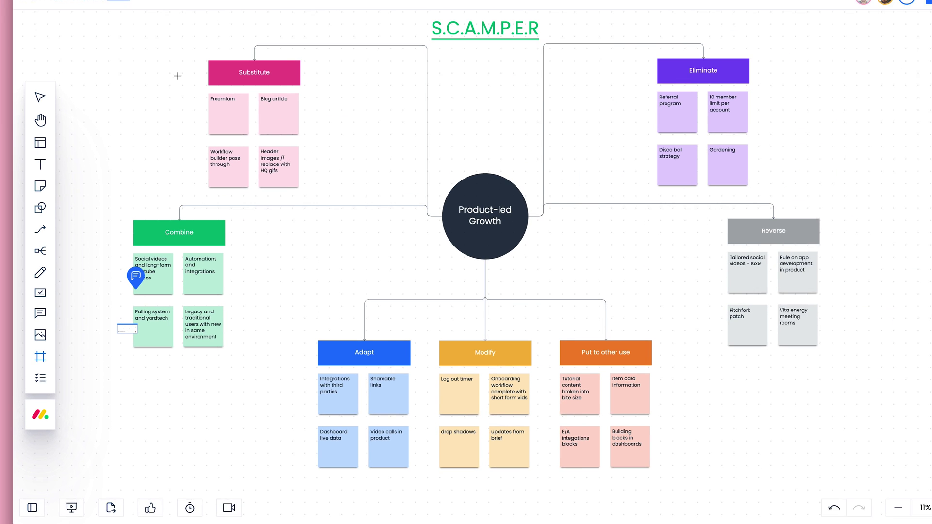
drag(120, 66, 354, 210)
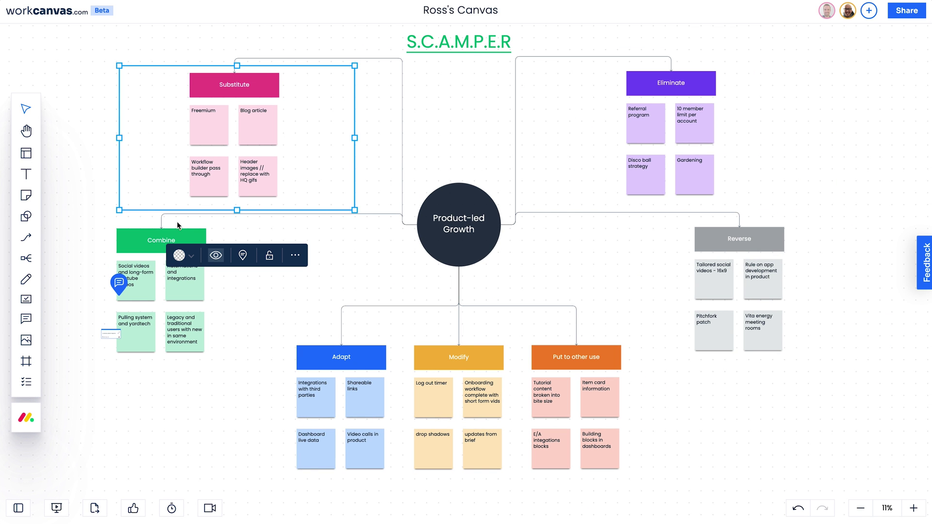
click(28, 364)
drag(406, 482, 408, 484)
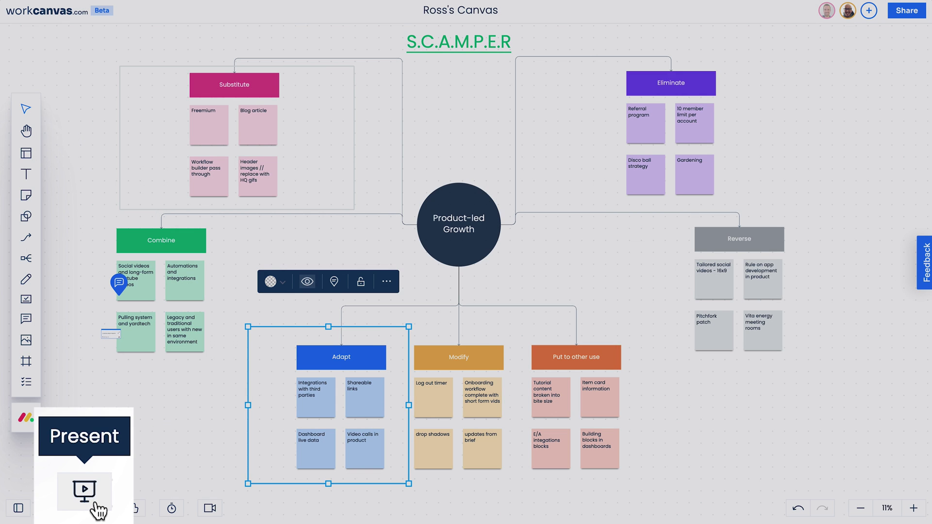
click(56, 508)
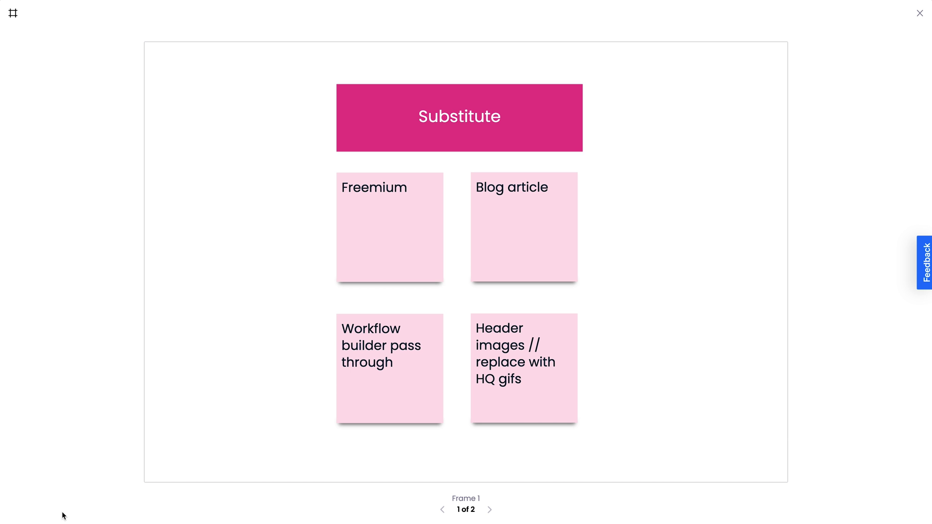
key(Right)
key(Escape)
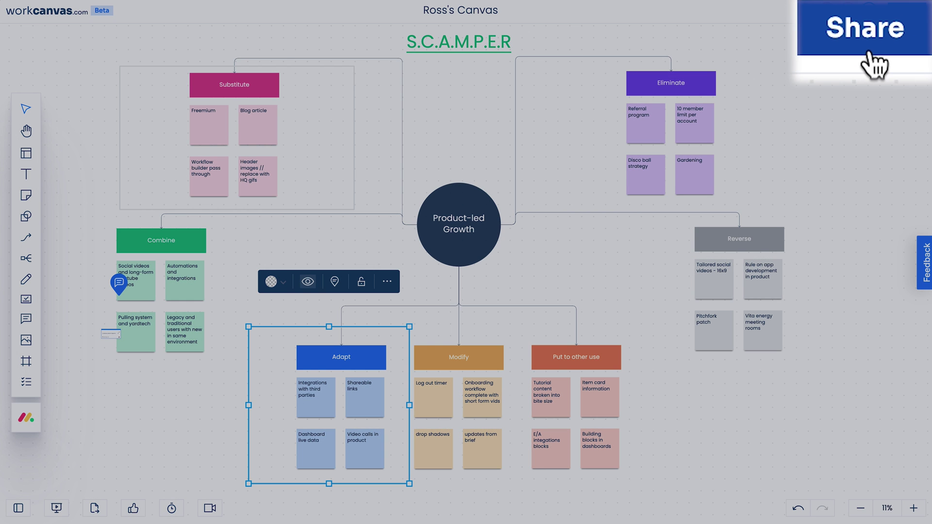
Copy a view-only share link to the canvas
click(867, 51)
click(561, 389)
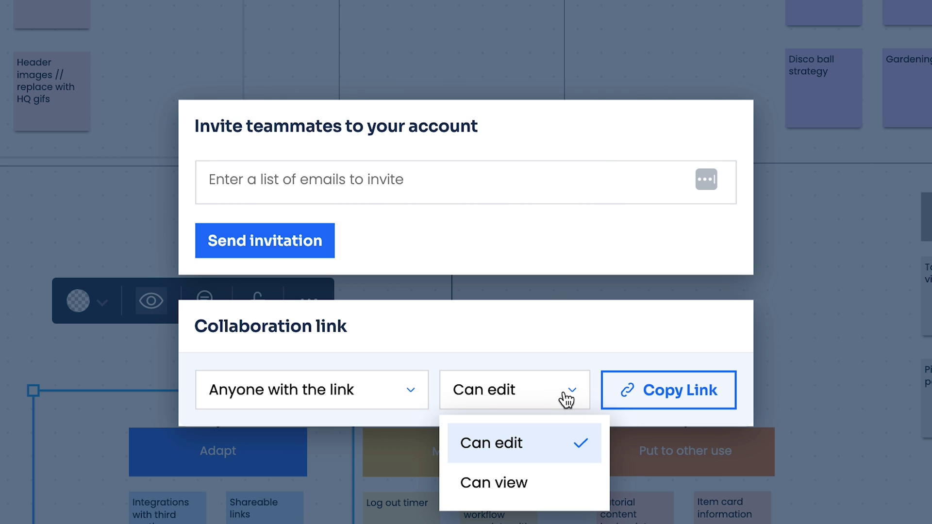
click(561, 481)
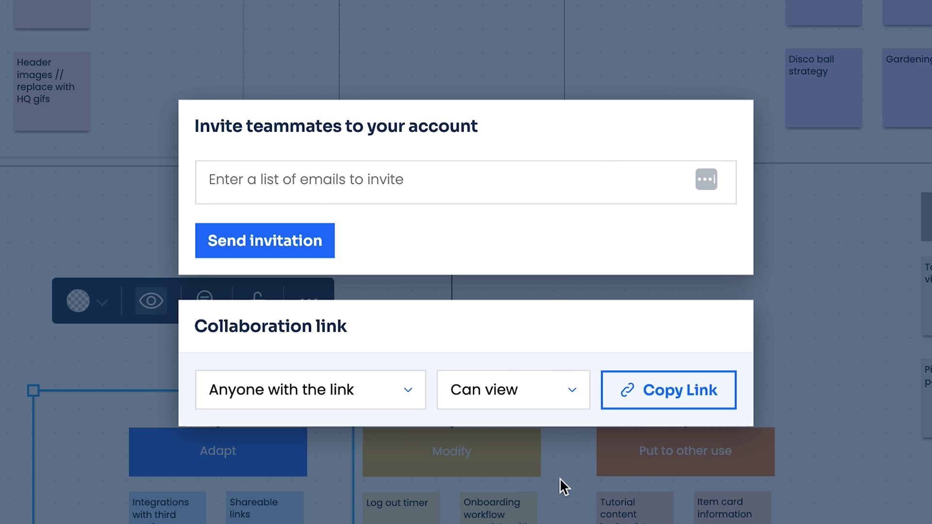
click(686, 407)
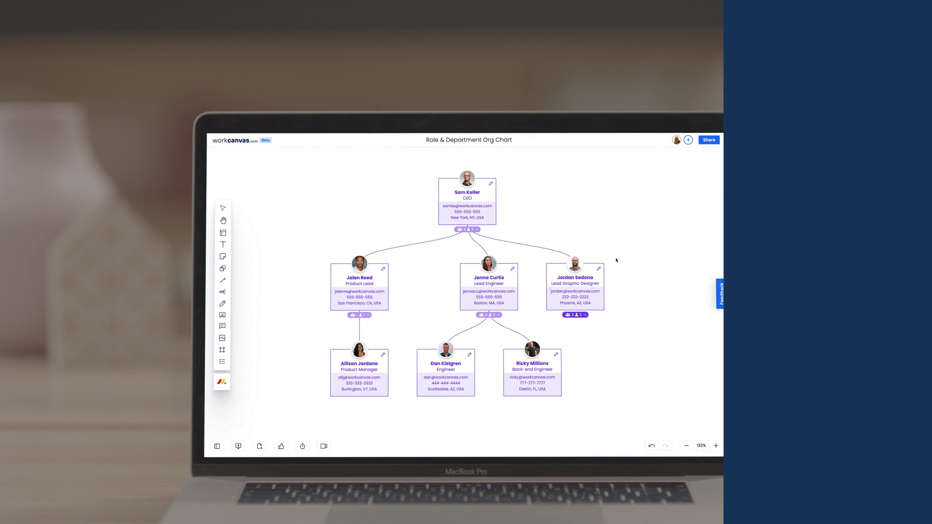
Tick the third task and add all three checked tasks to the New website design canvas
click(599, 269)
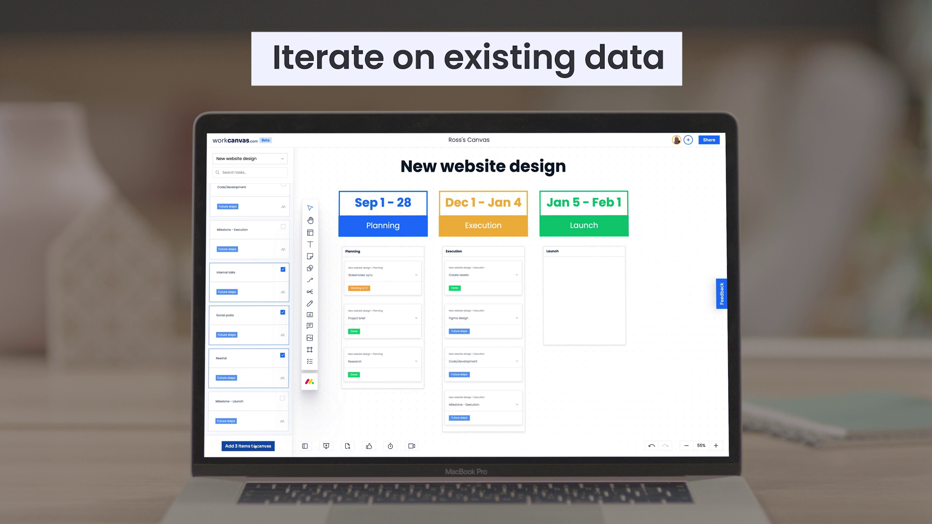
click(254, 445)
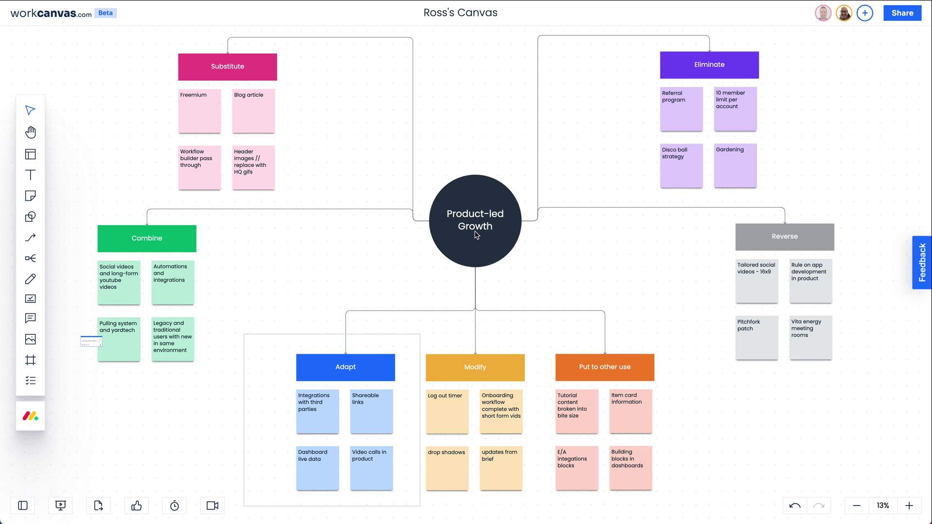
Zoom out to about 2% so every board under Work Without Limits is visible
scroll(475, 234, down, 10)
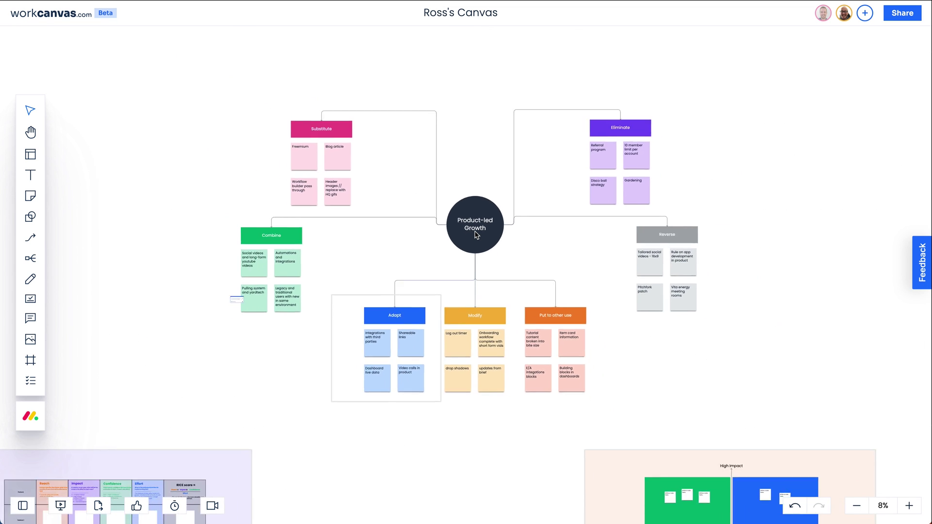
scroll(475, 235, down, 3)
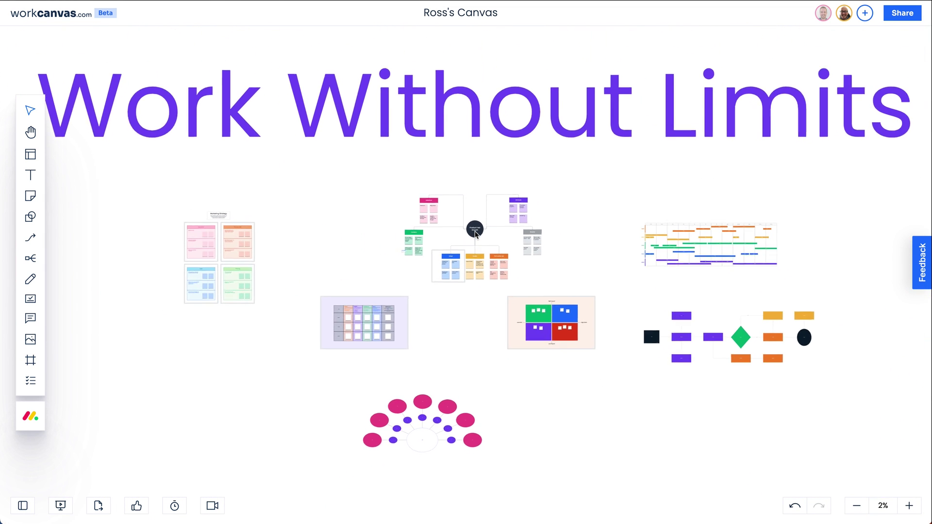